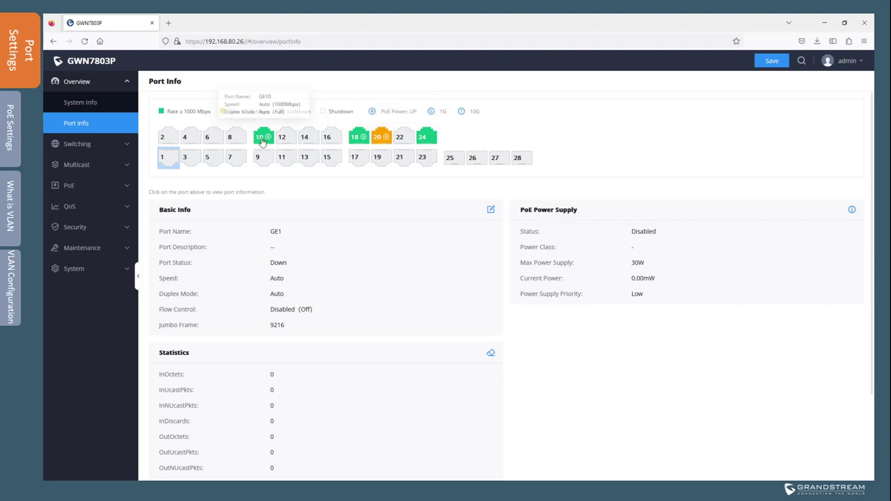
- Examine port 10's basic info, including its name, status, speed, duplex mode and flow control
{"action": "left_click", "coordinate": [262, 140]}
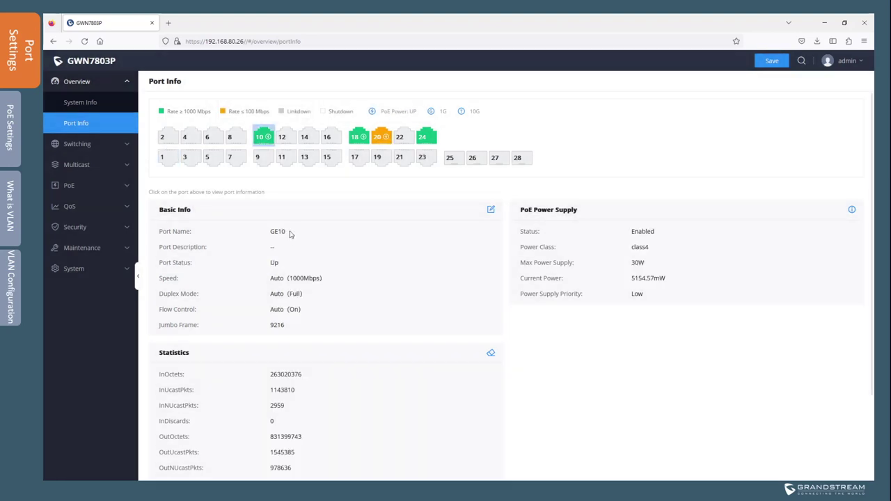
{"action": "left_click_drag", "start_coordinate": [291, 233], "coordinate": [262, 233]}
{"action": "left_click_drag", "start_coordinate": [283, 264], "coordinate": [268, 263]}
{"action": "left_click_drag", "start_coordinate": [327, 281], "coordinate": [259, 282]}
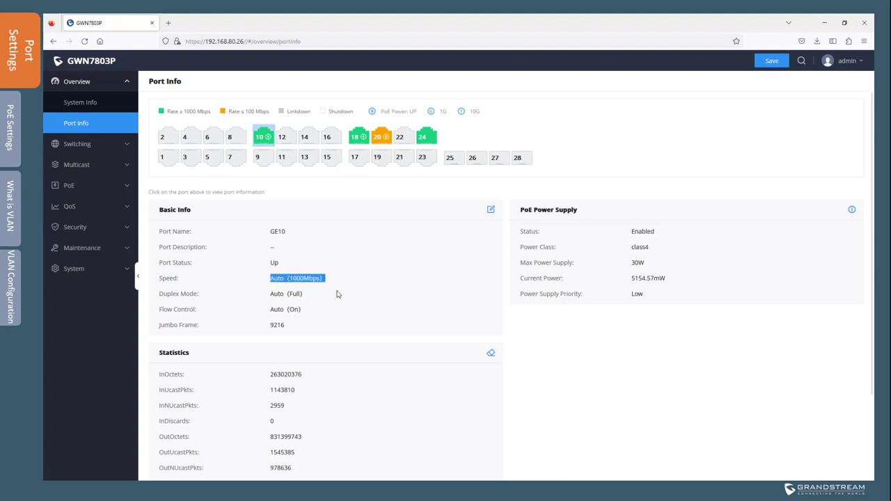
{"action": "mouse_move", "coordinate": [310, 296]}
{"action": "left_mouse_down"}
{"action": "mouse_move", "coordinate": [265, 299]}
{"action": "mouse_move", "coordinate": [303, 311]}
{"action": "left_mouse_up"}
- Examine port 10's traffic statistics, including the outgoing unicast, incoming multicast and outgoing broadcast packet counters
{"action": "scroll", "coordinate": [314, 366], "scroll_direction": "down", "scroll_amount": 3}
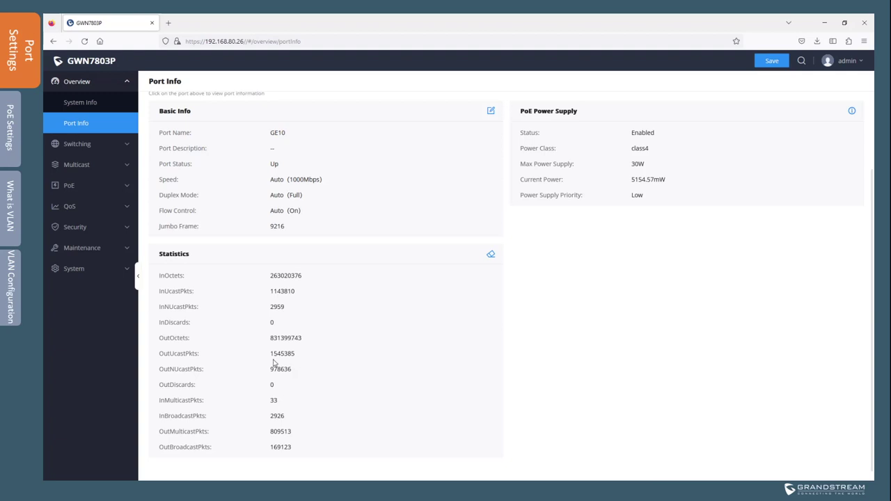
{"action": "left_click_drag", "start_coordinate": [178, 353], "coordinate": [290, 353]}
{"action": "left_click_drag", "start_coordinate": [169, 401], "coordinate": [283, 405]}
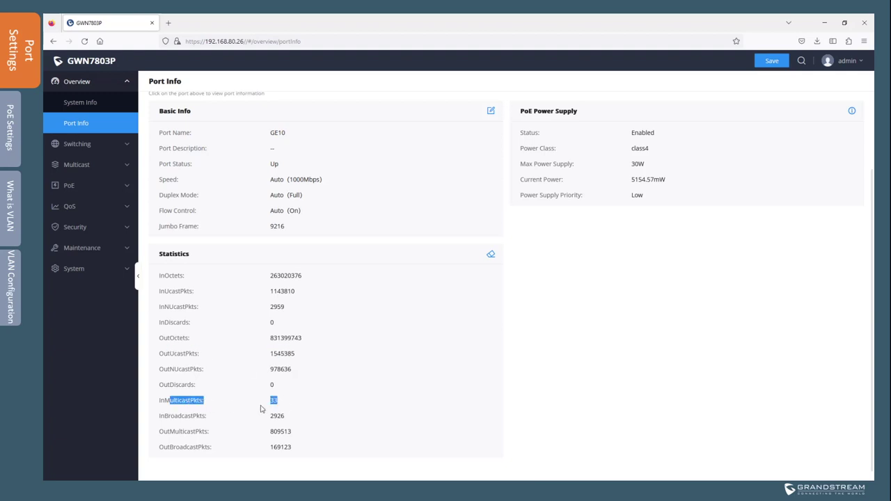
{"action": "left_click", "coordinate": [172, 433]}
{"action": "left_click_drag", "start_coordinate": [171, 446], "coordinate": [324, 449]}
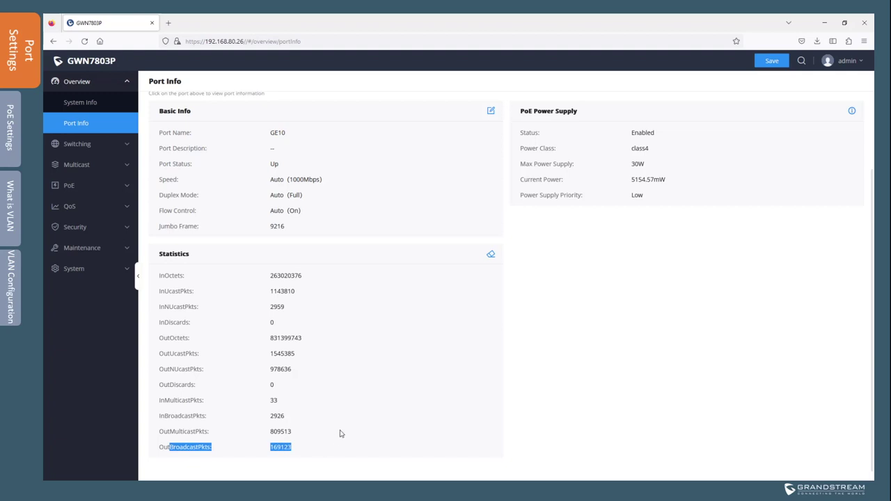
{"action": "left_click", "coordinate": [370, 424]}
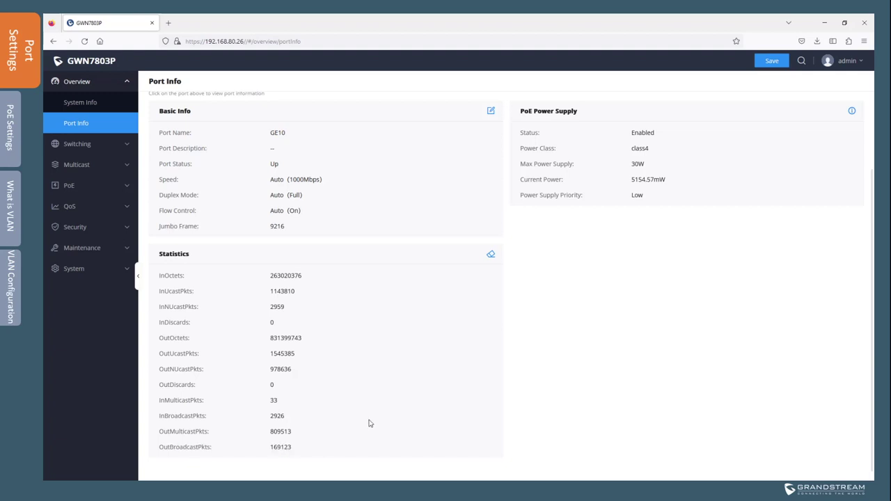
- Open port GE5 for editing in the port basic settings and set its description to IPPBX
{"action": "left_click", "coordinate": [73, 144]}
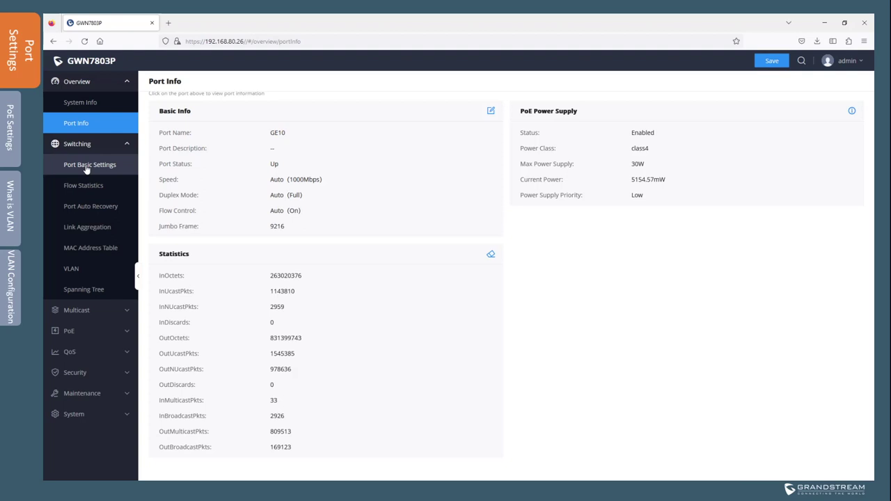
{"action": "left_click", "coordinate": [86, 165]}
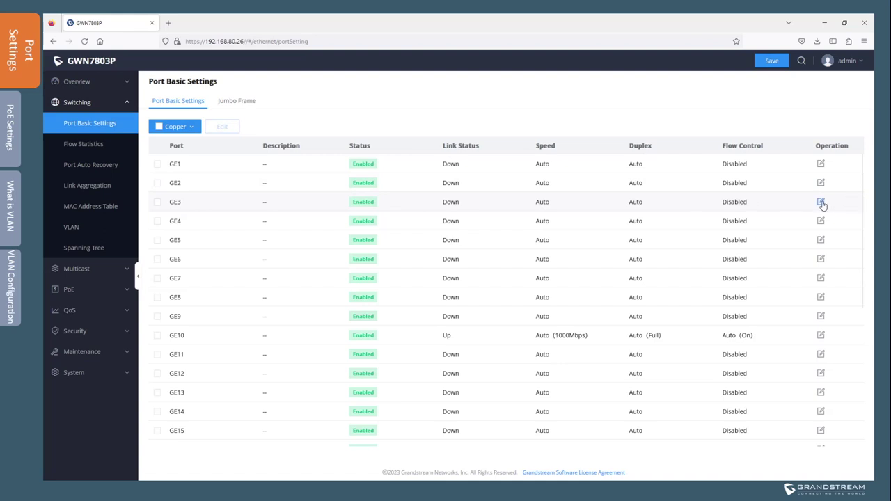
{"action": "left_click", "coordinate": [822, 241]}
{"action": "left_click", "coordinate": [428, 134]}
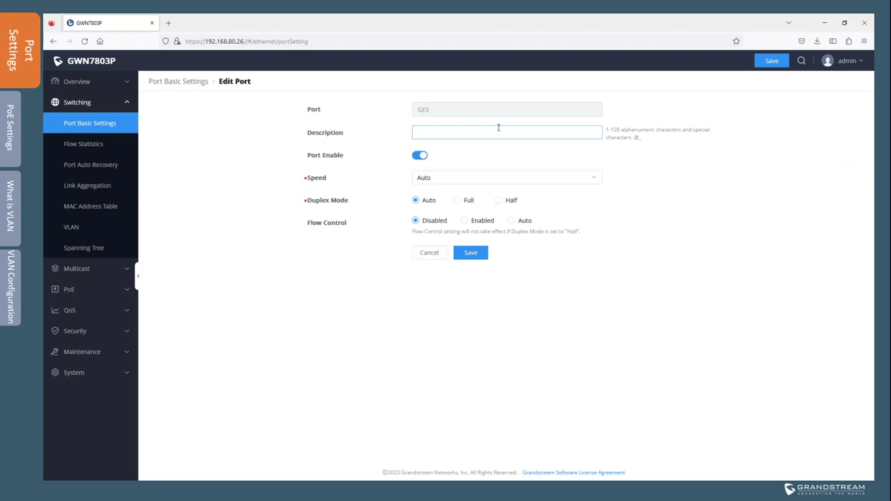
{"action": "type", "text": "IPPBX"}
- Set GE5's speed to 100Mbps and duplex mode to Full, leave the port enabled, and save the port settings
{"action": "left_click", "coordinate": [418, 156]}
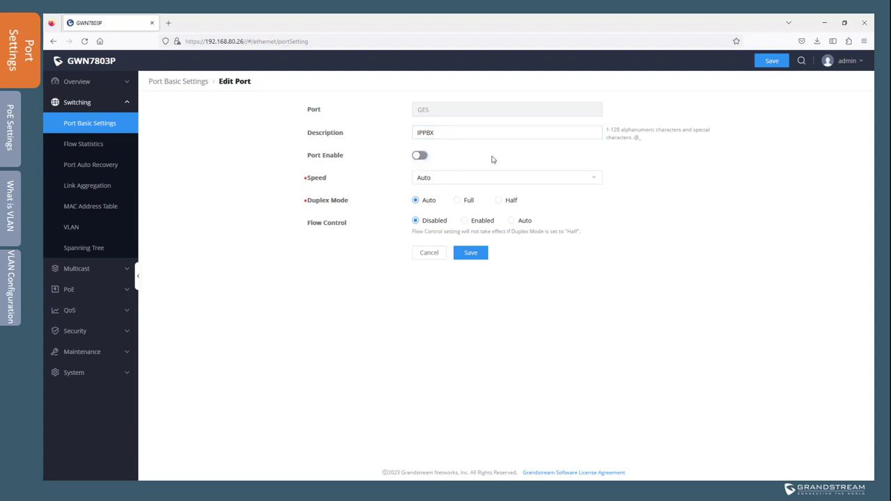
{"action": "left_click", "coordinate": [438, 181]}
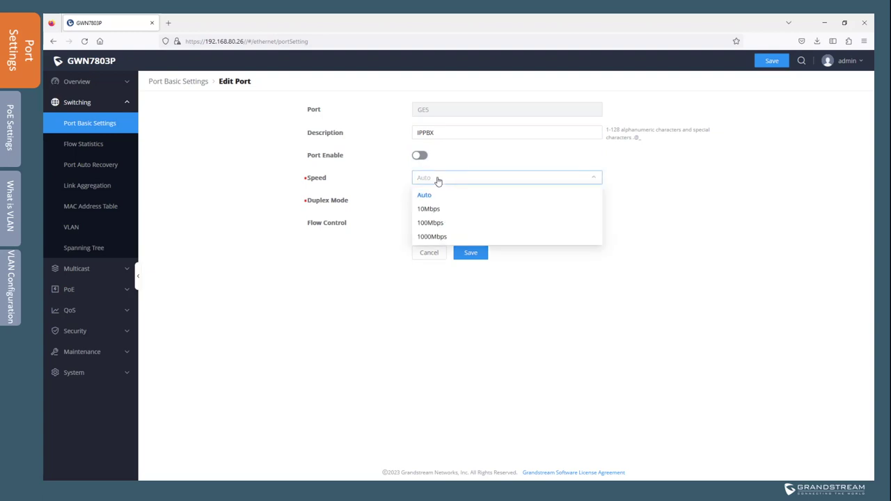
{"action": "left_click", "coordinate": [431, 227]}
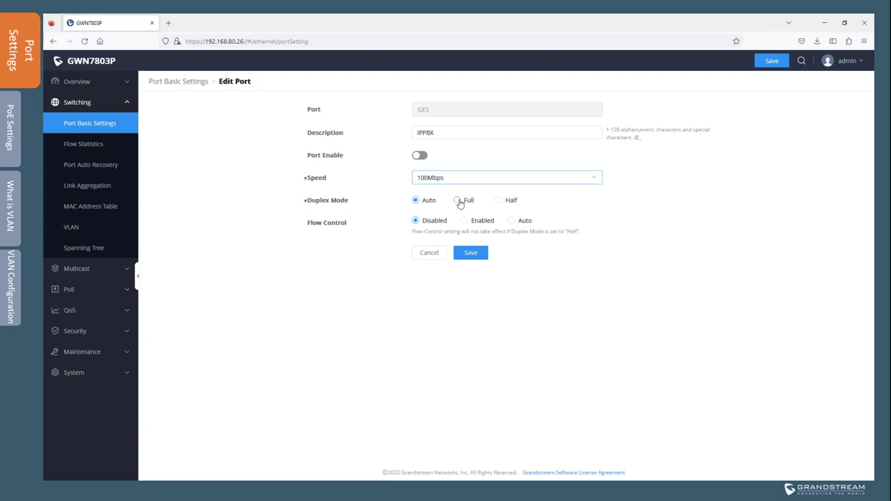
{"action": "left_click", "coordinate": [457, 201]}
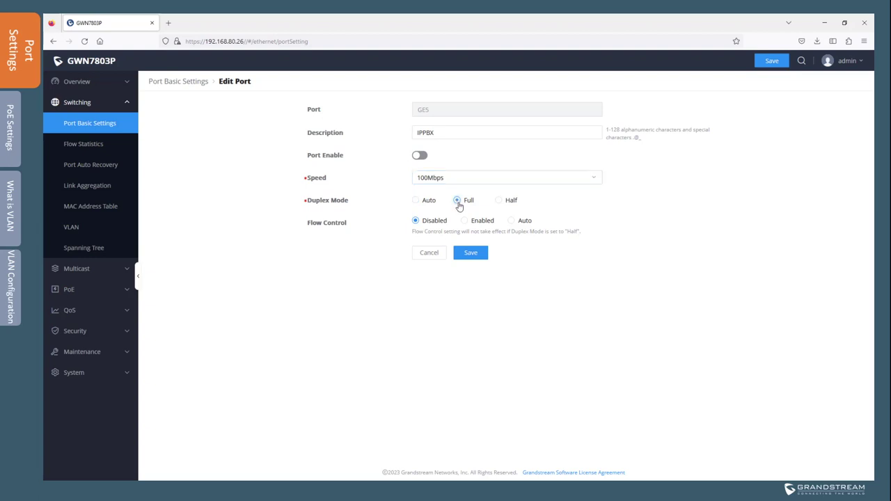
{"action": "left_click", "coordinate": [423, 155]}
{"action": "left_click", "coordinate": [471, 253]}
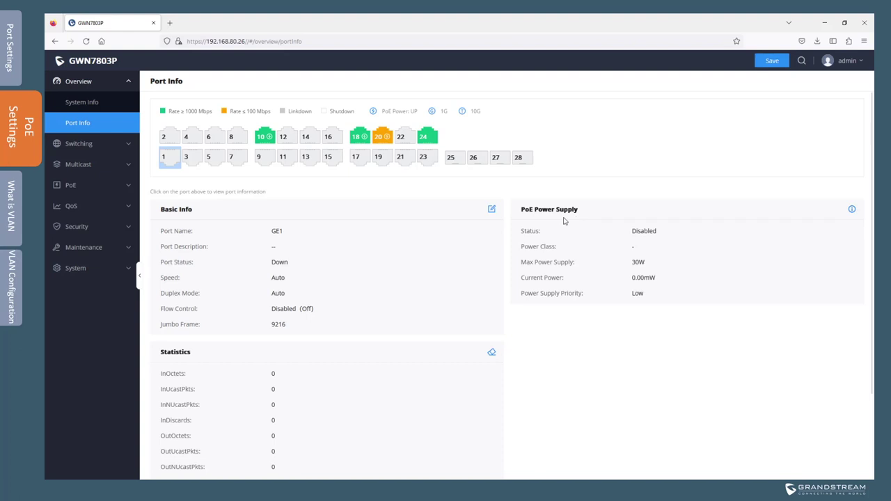
- Examine port 10's PoE power supply details, including its status, current power and power supply priority
{"action": "left_click", "coordinate": [263, 139]}
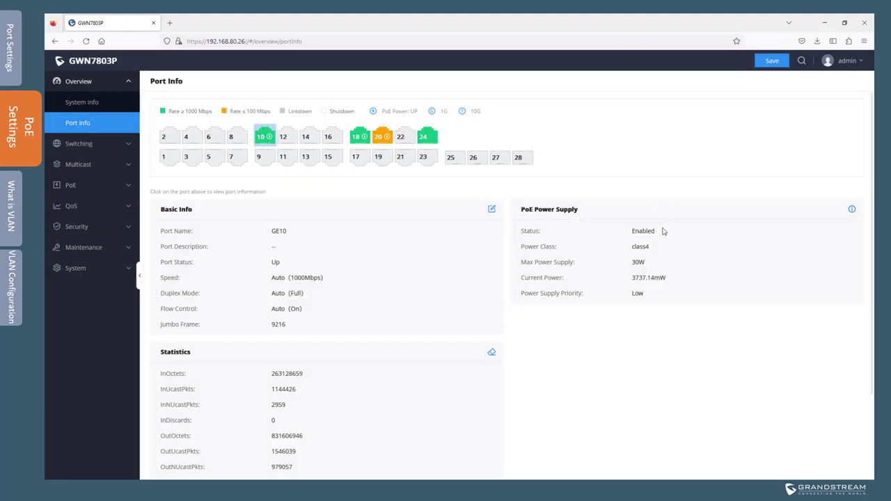
{"action": "left_click_drag", "start_coordinate": [661, 234], "coordinate": [620, 235]}
{"action": "left_click", "coordinate": [652, 253]}
{"action": "double_click", "coordinate": [641, 279]}
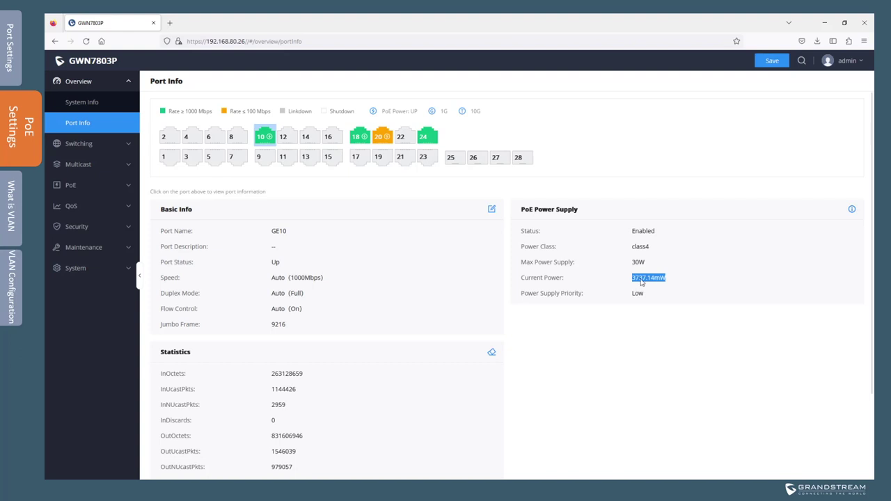
{"action": "left_click", "coordinate": [680, 282]}
{"action": "double_click", "coordinate": [638, 295]}
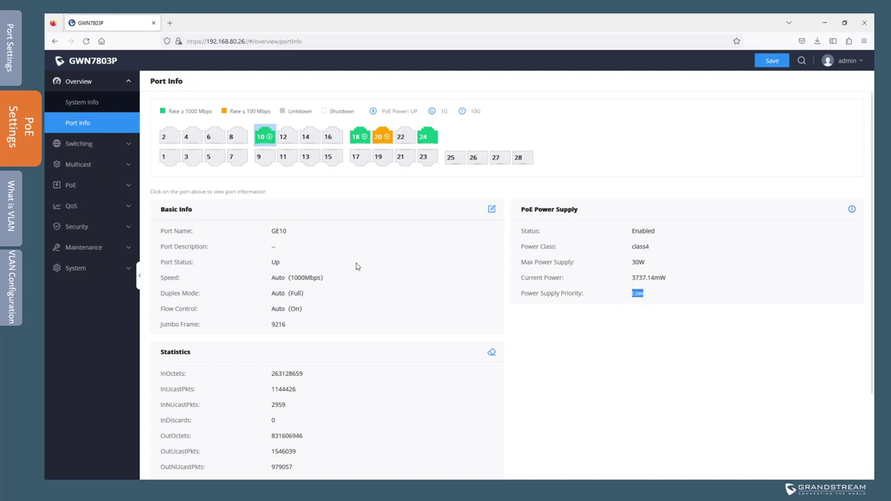
- Review the switch's global PoE power supply info, including the number of PoE interfaces and the configured power
{"action": "left_click", "coordinate": [124, 187]}
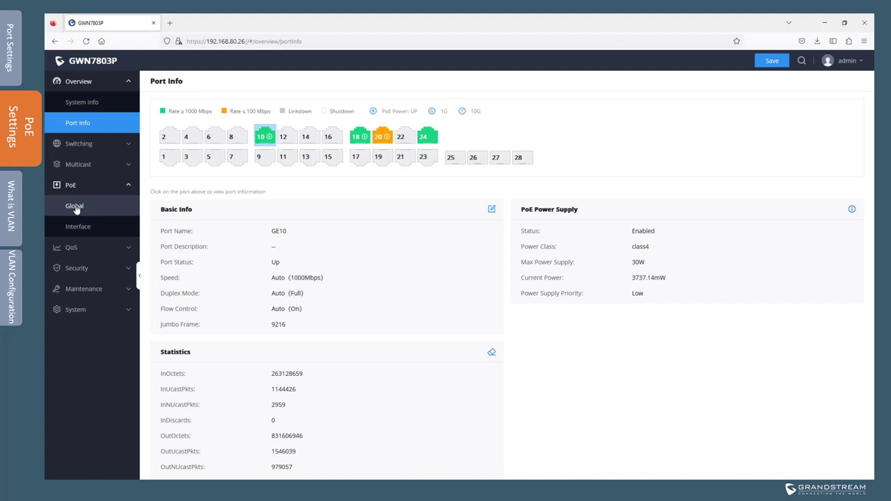
{"action": "left_click", "coordinate": [75, 207]}
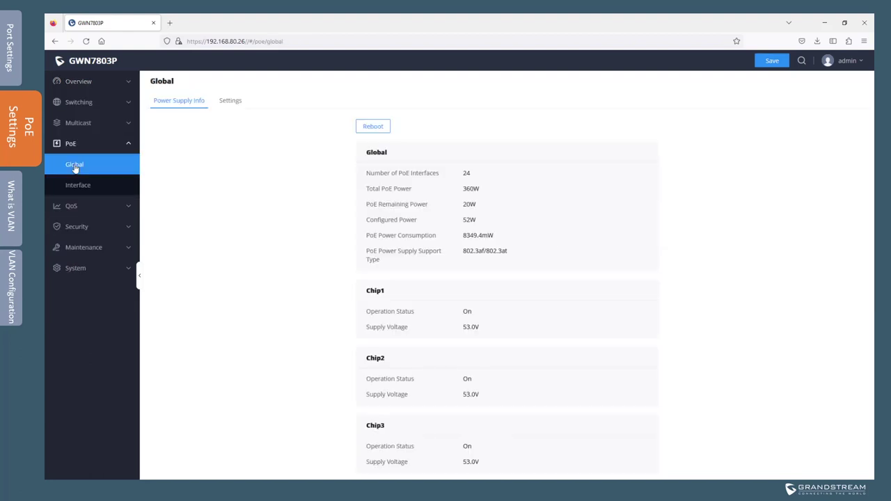
{"action": "left_click_drag", "start_coordinate": [487, 173], "coordinate": [451, 177]}
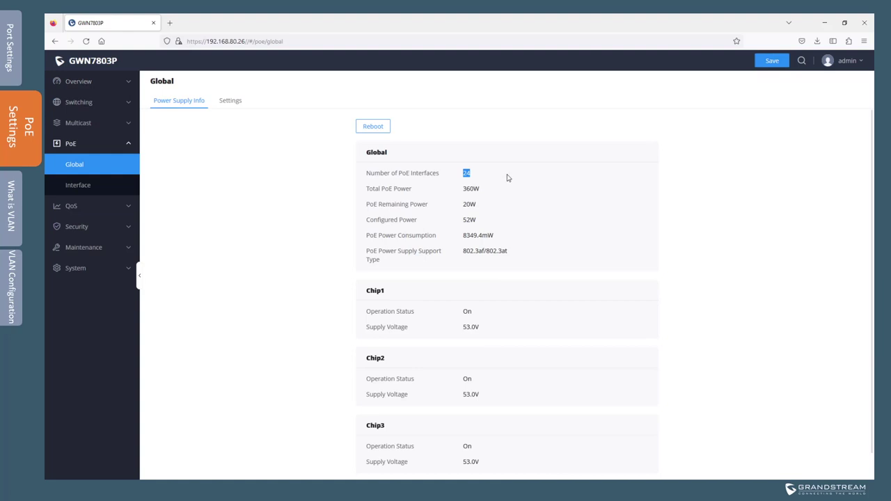
{"action": "left_click", "coordinate": [491, 179]}
{"action": "triple_click", "coordinate": [364, 218]}
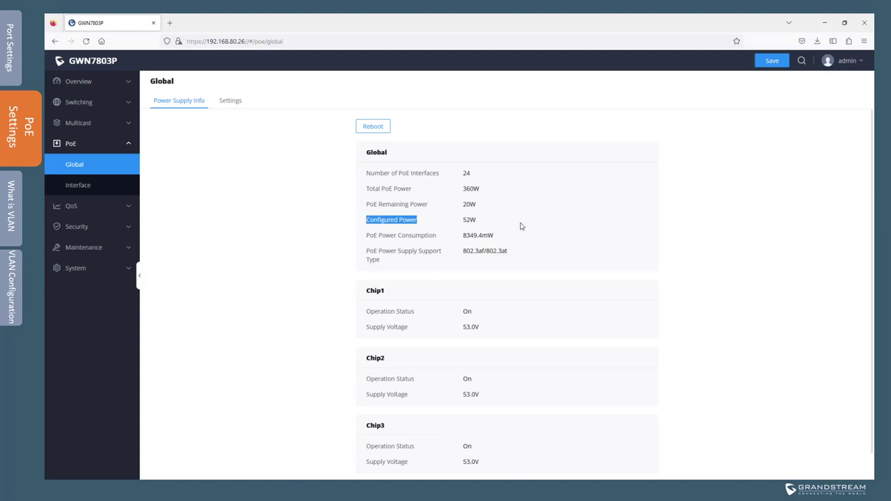
{"action": "left_click", "coordinate": [487, 221]}
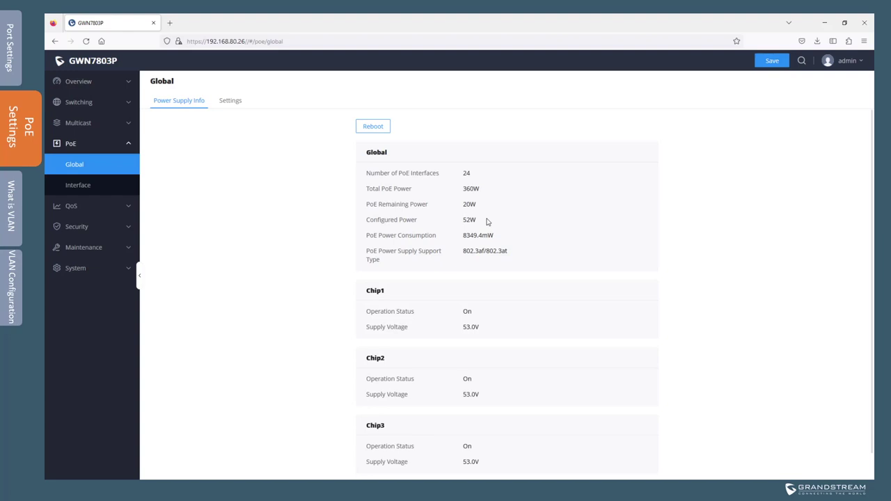
- View the PoE Remaining Power setting in the global PoE settings
{"action": "left_click", "coordinate": [231, 102]}
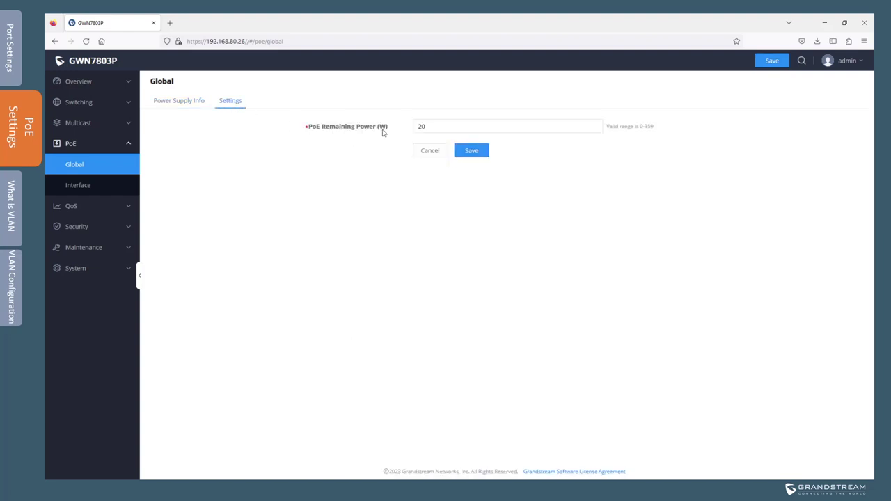
{"action": "left_click", "coordinate": [438, 129]}
{"action": "left_click", "coordinate": [440, 128]}
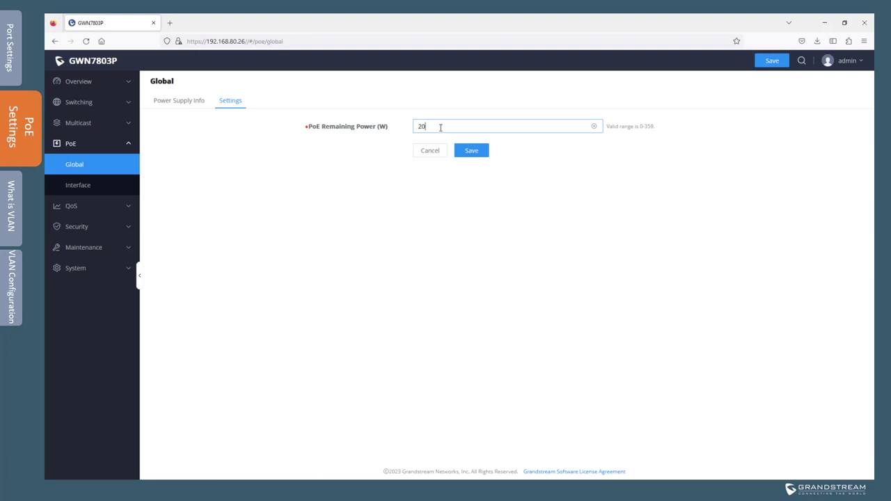
- Open GE5 for editing in the PoE interface settings and set its power supply standard to 802.3at
{"action": "left_click", "coordinate": [78, 187]}
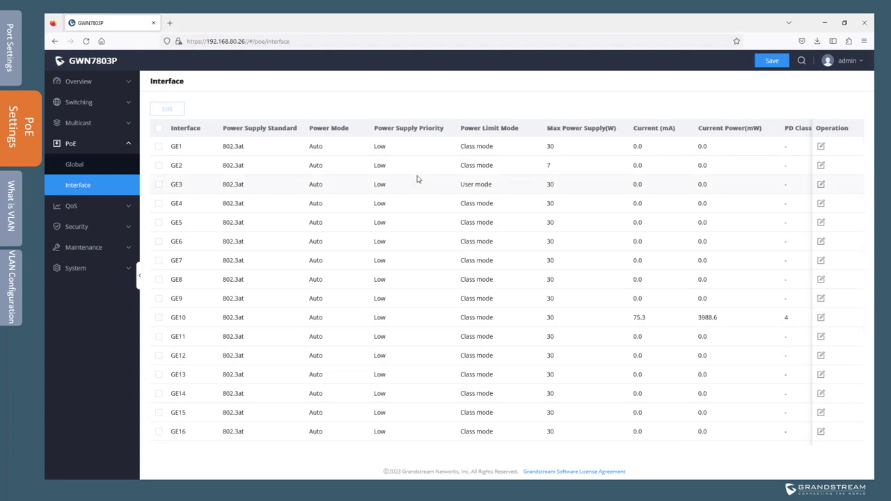
{"action": "left_click", "coordinate": [821, 223]}
{"action": "left_click", "coordinate": [434, 135]}
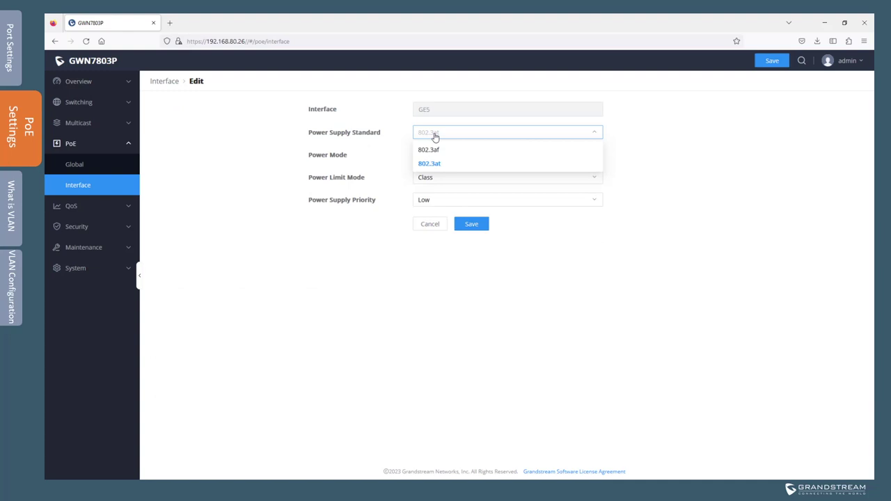
{"action": "left_click", "coordinate": [463, 151]}
{"action": "left_click", "coordinate": [429, 151]}
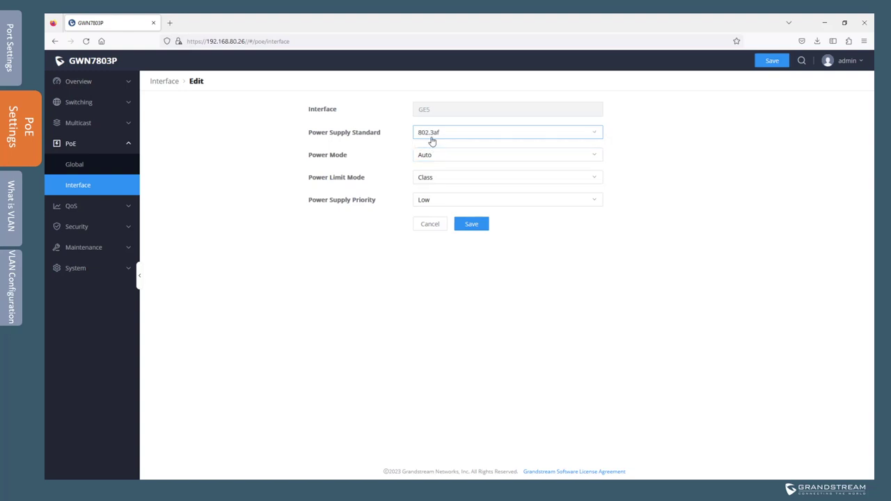
{"action": "left_click", "coordinate": [431, 135]}
{"action": "left_click", "coordinate": [438, 165]}
- Try the Force power mode on GE5 and select its Custom Limit value
{"action": "left_click", "coordinate": [431, 157]}
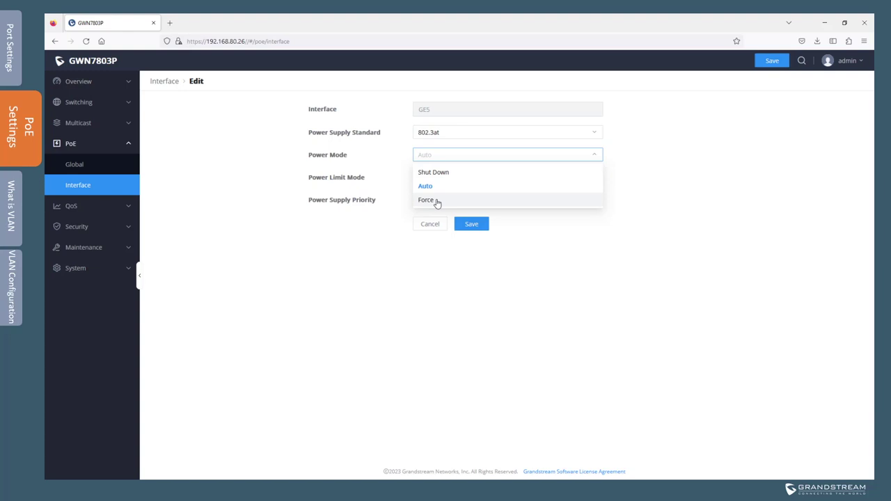
{"action": "left_click", "coordinate": [437, 203]}
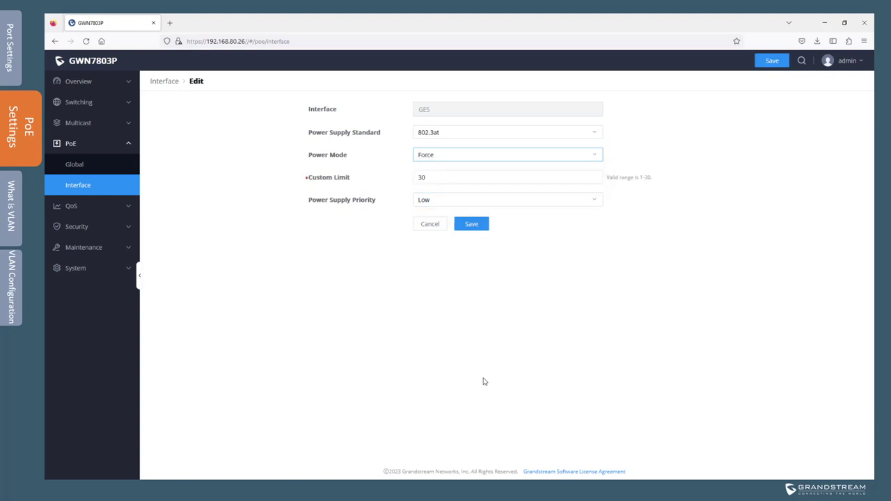
{"action": "left_click", "coordinate": [531, 321]}
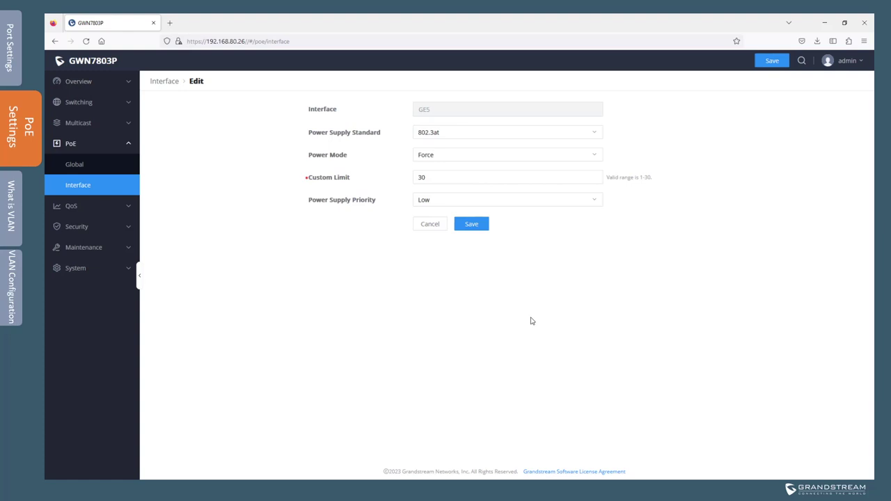
{"action": "left_click_drag", "start_coordinate": [426, 177], "coordinate": [409, 175]}
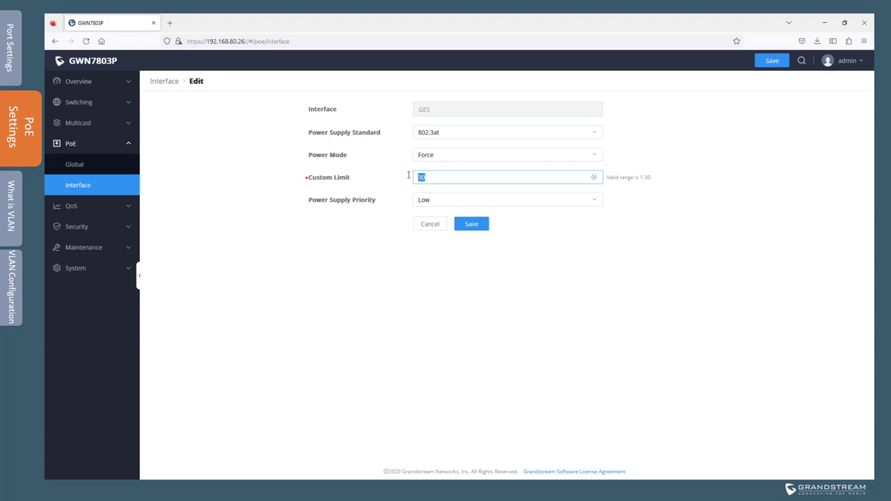
{"action": "left_click", "coordinate": [450, 177]}
{"action": "left_click_drag", "start_coordinate": [450, 177], "coordinate": [406, 177]}
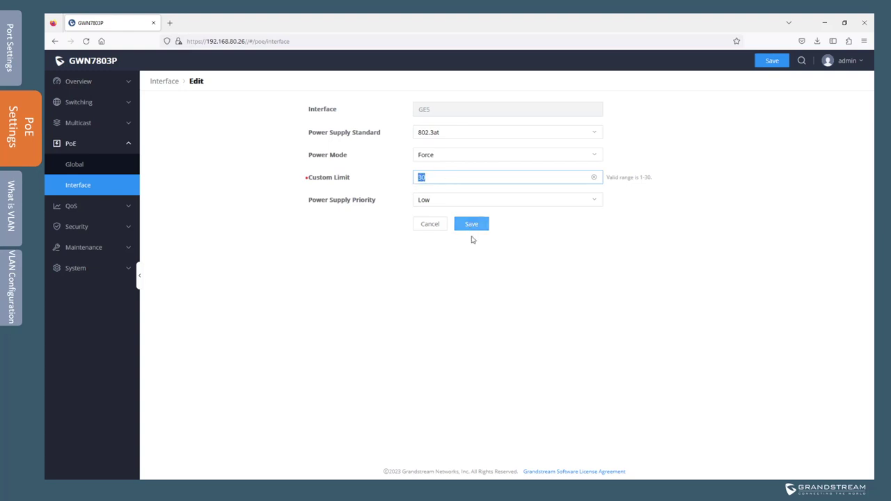
- Set GE5's power mode to Auto and its power limit mode to User
{"action": "left_click", "coordinate": [487, 154]}
{"action": "left_click", "coordinate": [443, 188]}
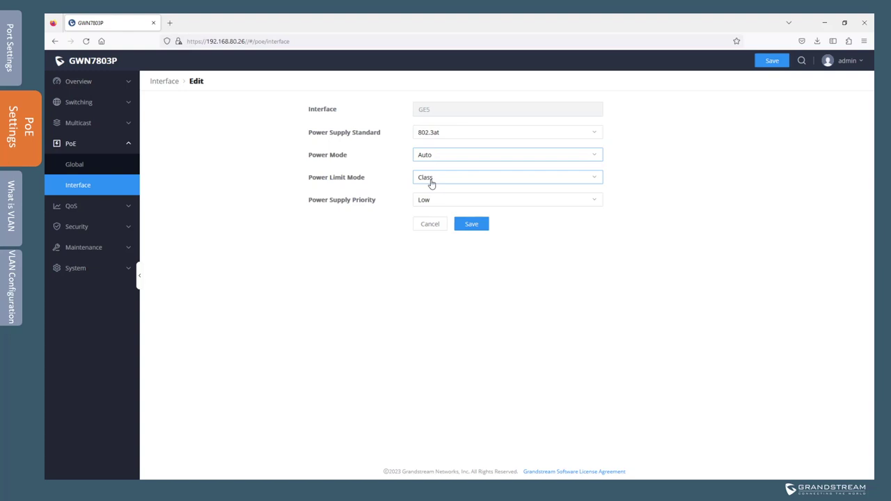
{"action": "left_click", "coordinate": [431, 178]}
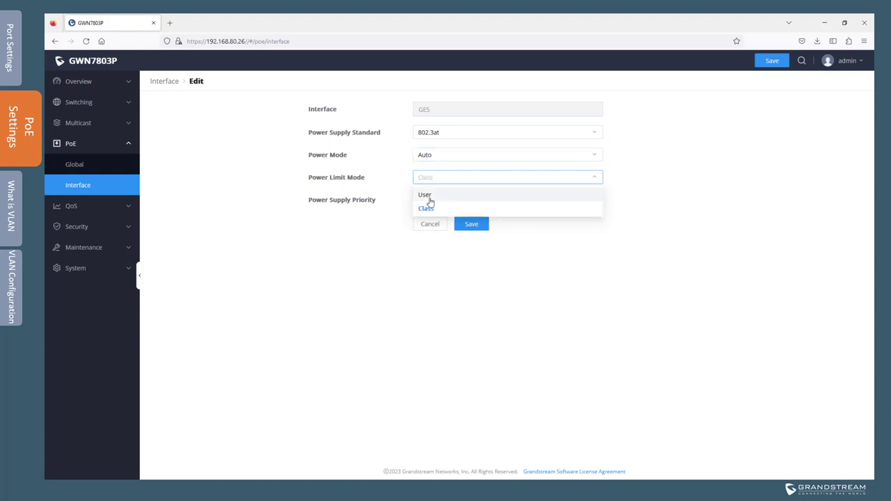
{"action": "left_click", "coordinate": [428, 203]}
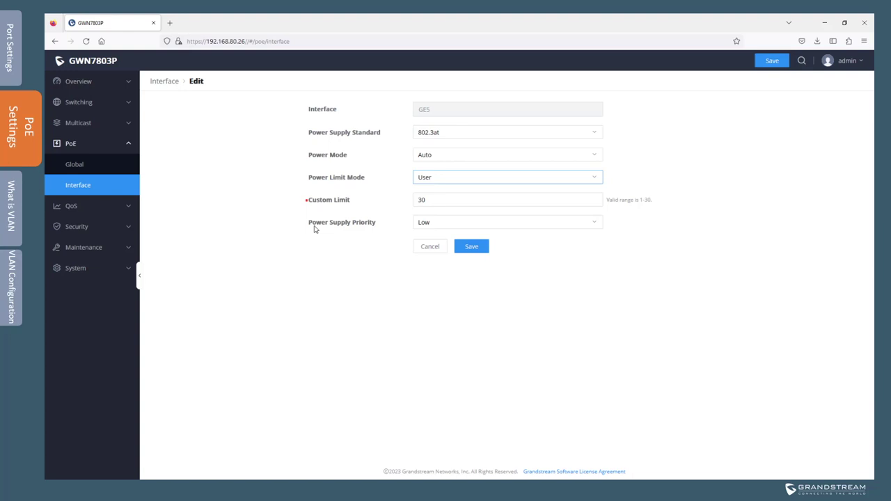
- View the power supply priority options for GE5
{"action": "left_click", "coordinate": [433, 223]}
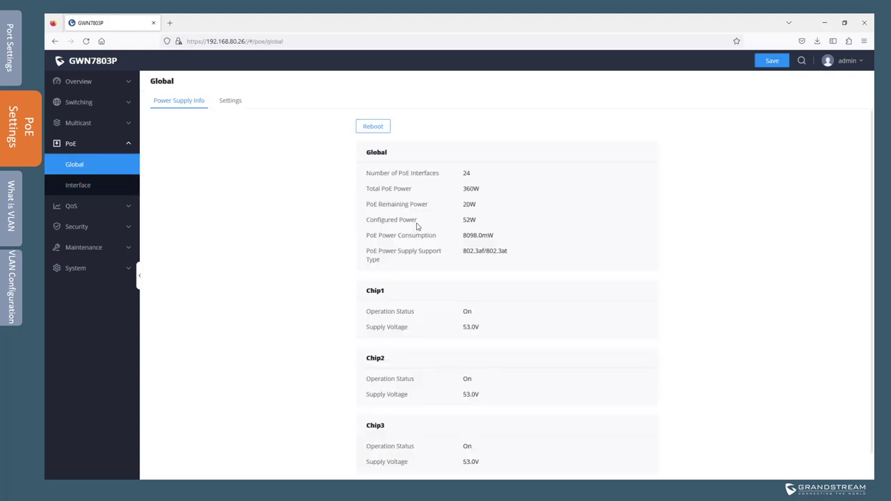
- Check the global configured power against the maximum power supply values of interfaces GE10, GE18 and GE20
{"action": "double_click", "coordinate": [461, 221]}
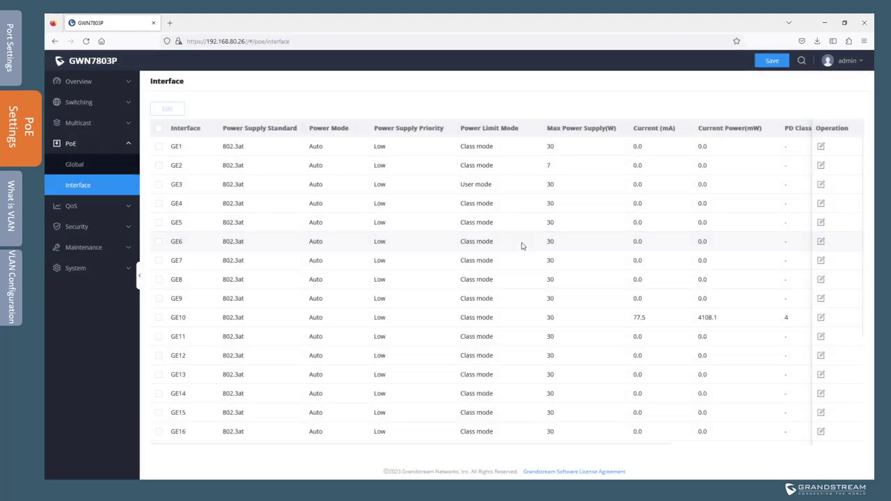
{"action": "scroll", "coordinate": [522, 246], "scroll_direction": "down", "scroll_amount": 3}
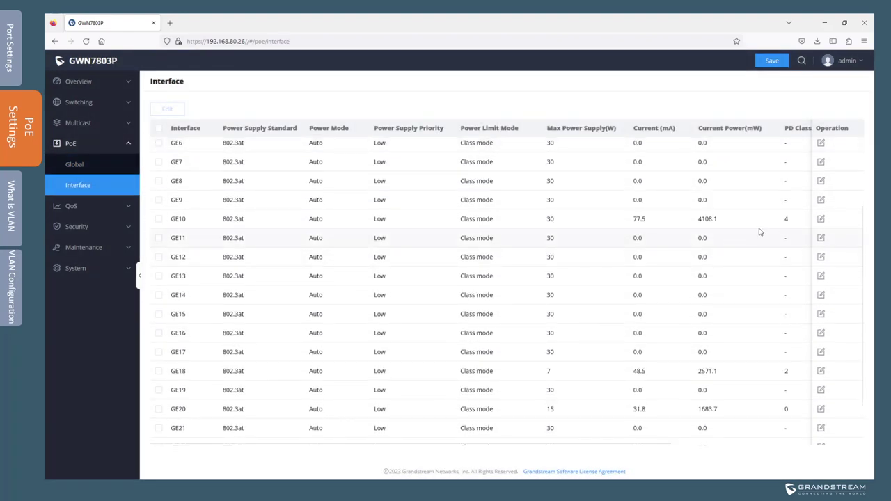
{"action": "double_click", "coordinate": [542, 224]}
{"action": "double_click", "coordinate": [536, 374]}
{"action": "double_click", "coordinate": [534, 415]}
{"action": "scroll", "coordinate": [587, 258], "scroll_direction": "up", "scroll_amount": 3}
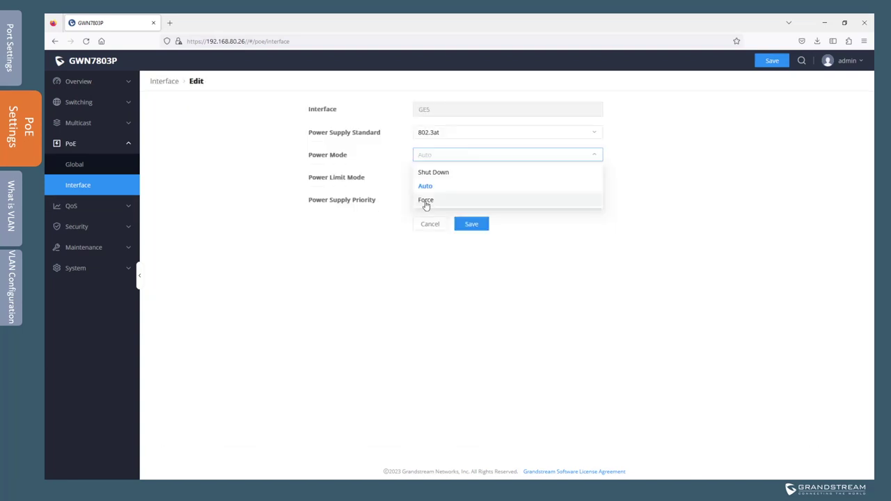
- Save GE5 with the Force power mode and a custom limit of 25, and check the configured power in the global PoE information
{"action": "left_click", "coordinate": [423, 201]}
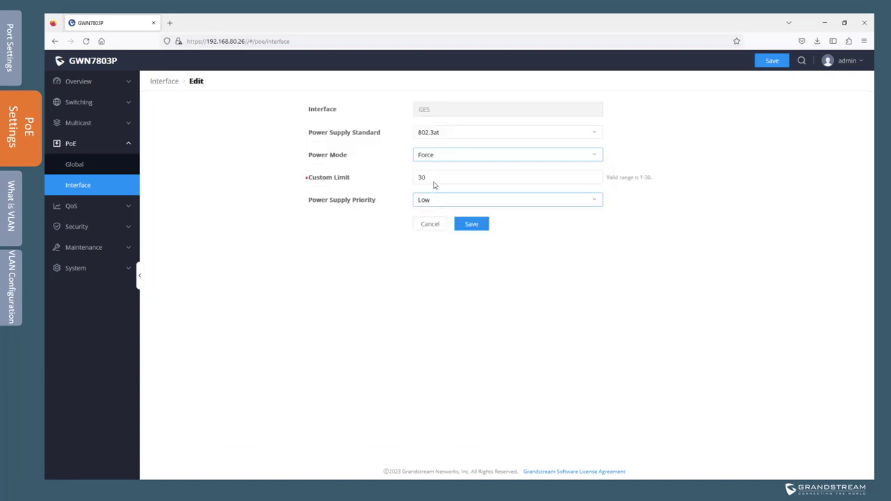
{"action": "double_click", "coordinate": [433, 179]}
{"action": "type", "text": "25"}
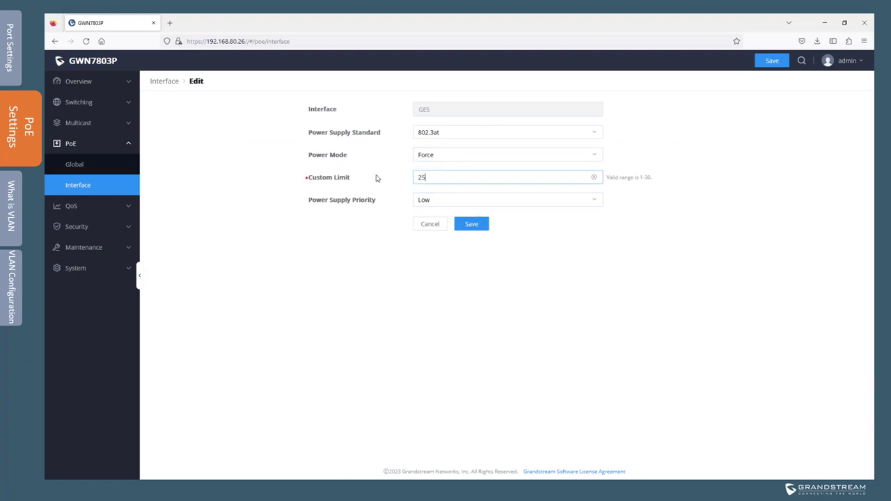
{"action": "left_click", "coordinate": [474, 225]}
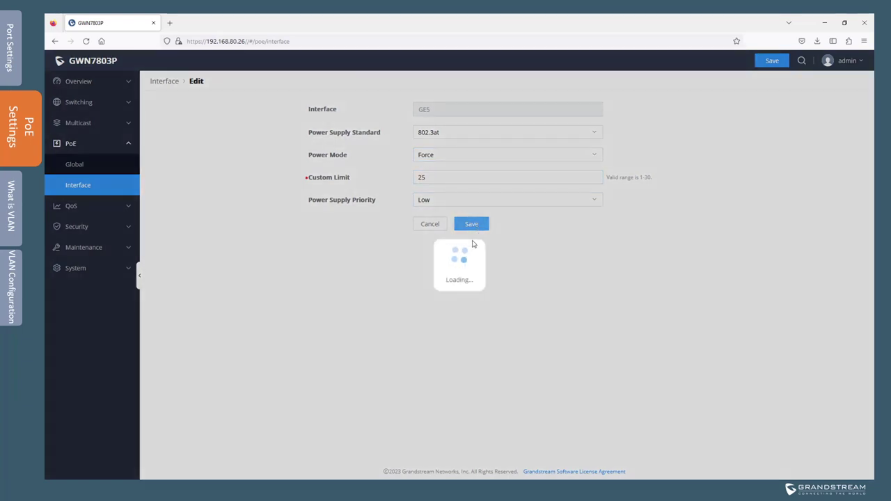
{"action": "left_click", "coordinate": [72, 166]}
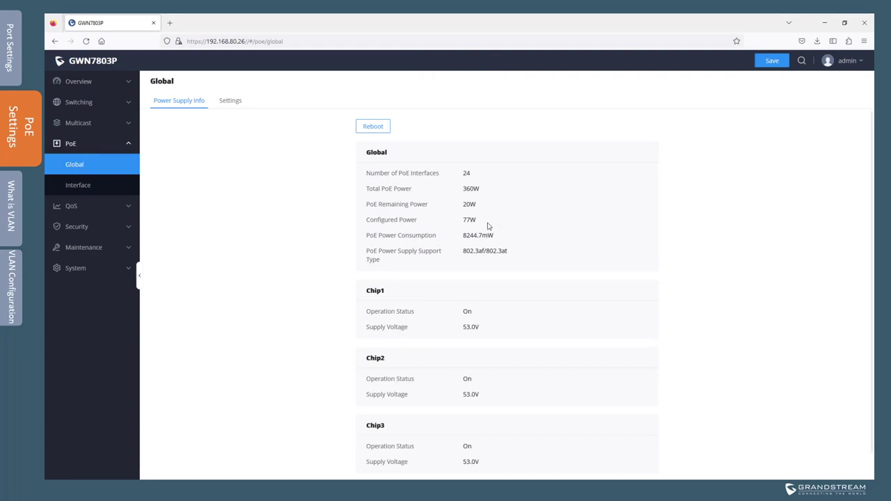
{"action": "left_click_drag", "start_coordinate": [484, 225], "coordinate": [447, 221]}
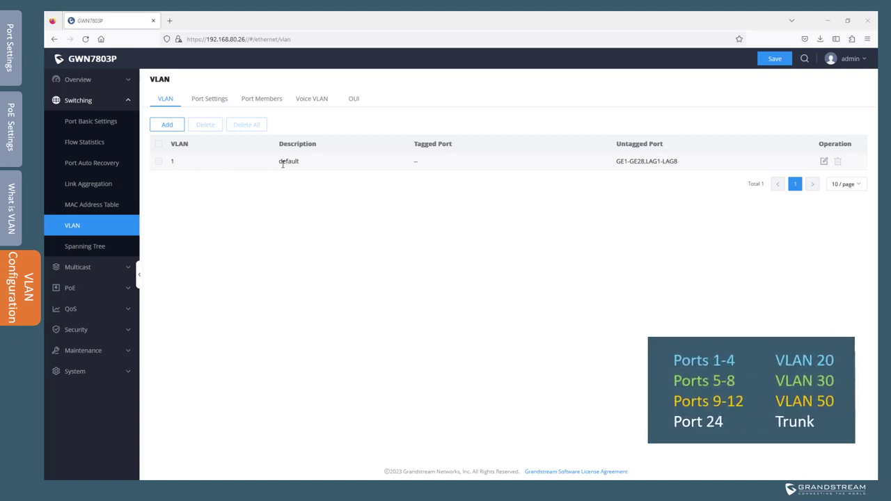
- Add a VLAN with ID 20 to the VLAN list
{"action": "left_click", "coordinate": [167, 123]}
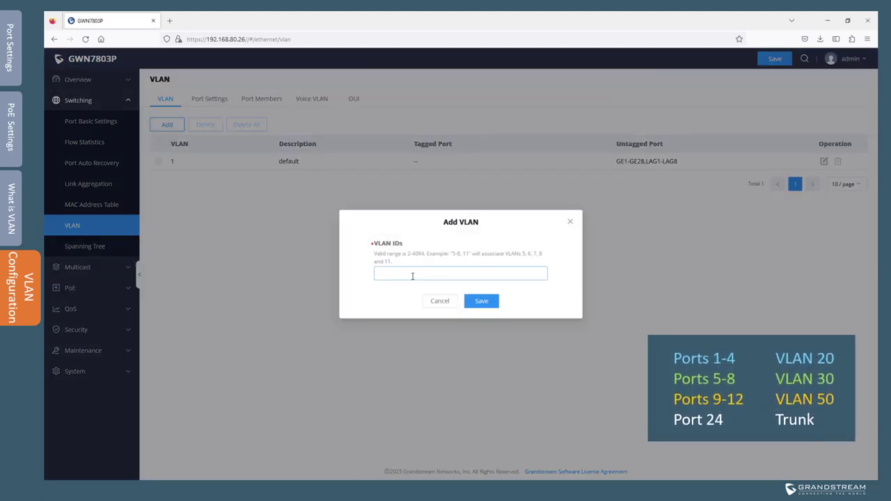
{"action": "type", "text": "20"}
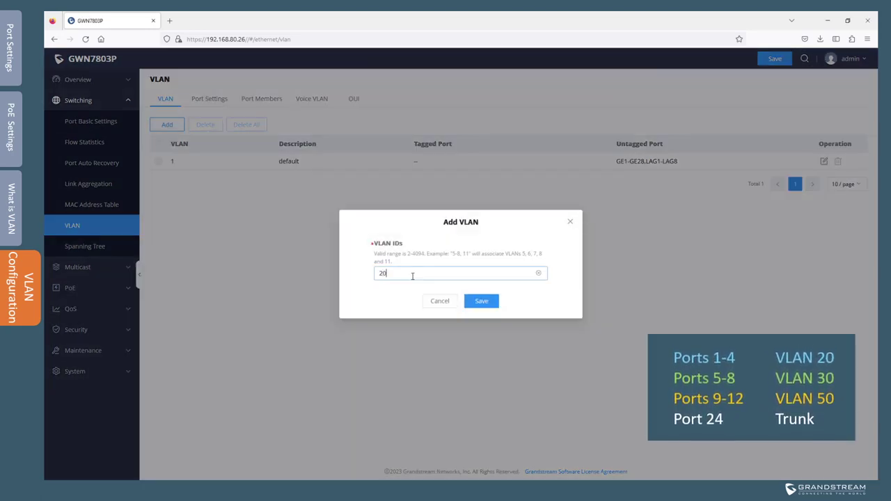
{"action": "left_click", "coordinate": [484, 301]}
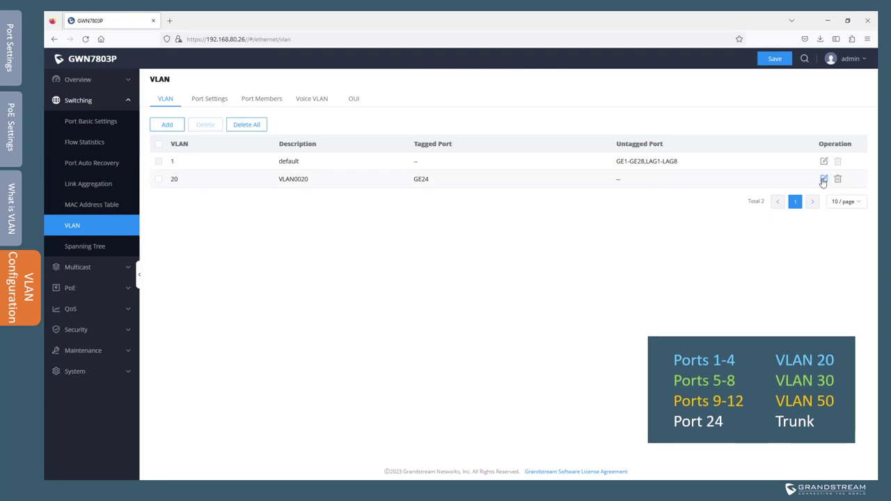
- Make ports GE1 to GE4 untagged members of VLAN 20 and save the membership
{"action": "left_click", "coordinate": [823, 179]}
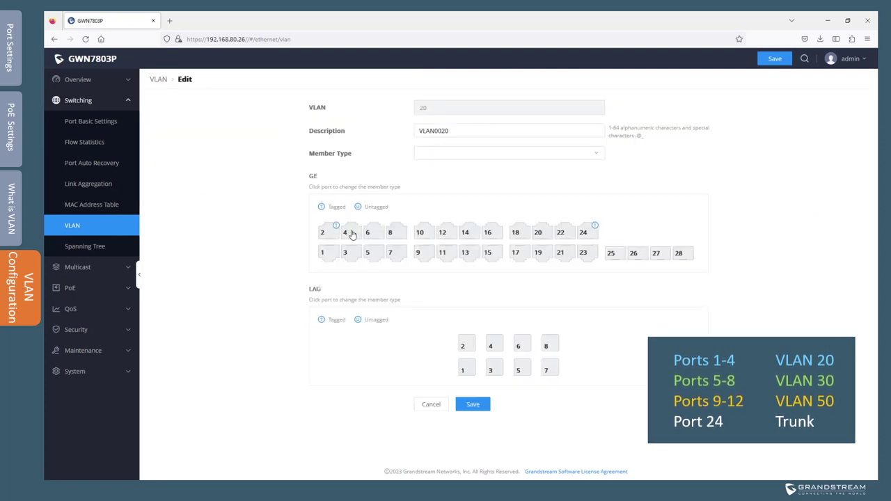
{"action": "left_click", "coordinate": [331, 254]}
{"action": "left_click", "coordinate": [346, 254]}
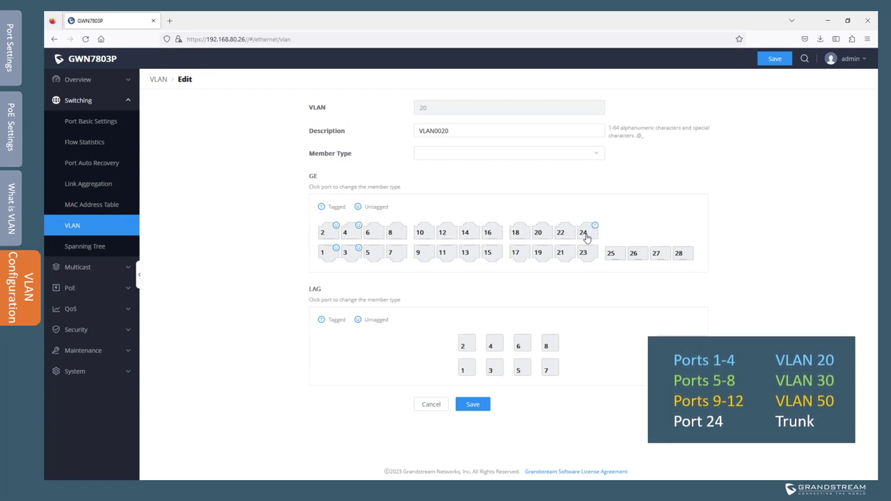
{"action": "left_click", "coordinate": [479, 407]}
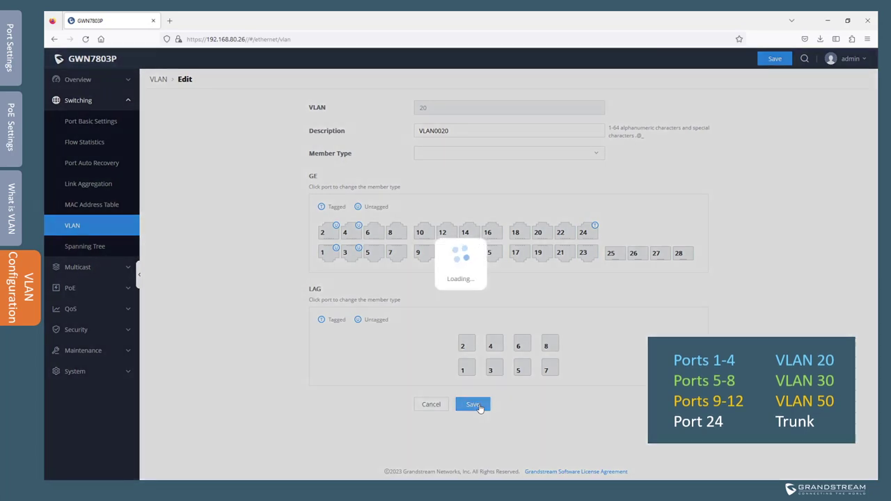
- Add a VLAN with ID 30 to the VLAN list
{"action": "left_click", "coordinate": [167, 125]}
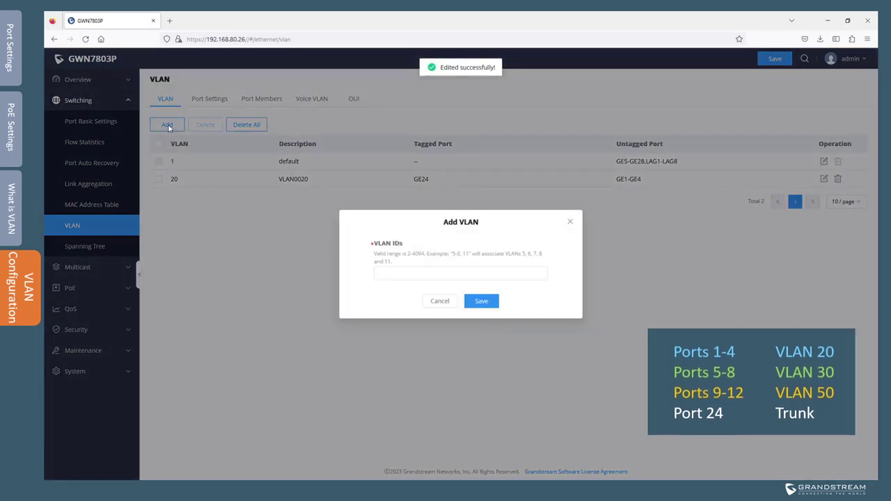
{"action": "left_click", "coordinate": [427, 270]}
{"action": "type", "text": "30"}
{"action": "left_click", "coordinate": [479, 300]}
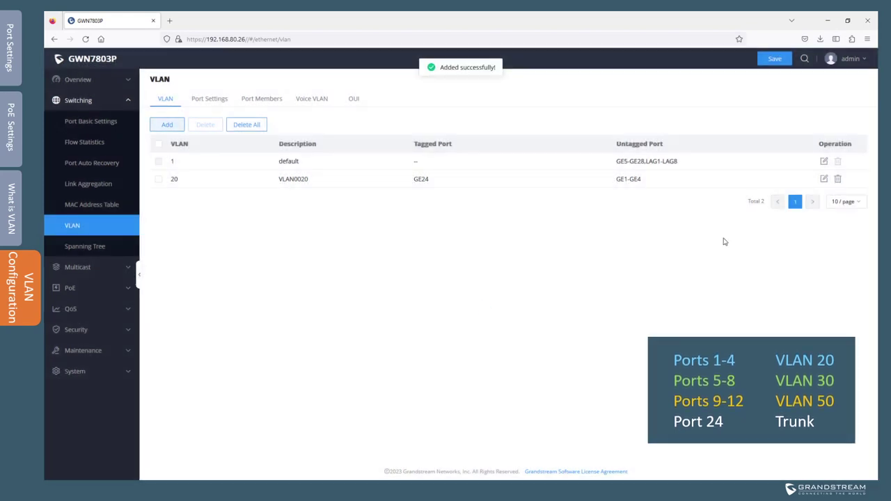
- Make ports GE5 to GE8 untagged members of VLAN 30 and save the membership
{"action": "left_click", "coordinate": [823, 197]}
{"action": "left_click", "coordinate": [371, 235]}
{"action": "left_click", "coordinate": [396, 251]}
{"action": "left_click", "coordinate": [378, 253]}
{"action": "left_click", "coordinate": [391, 234]}
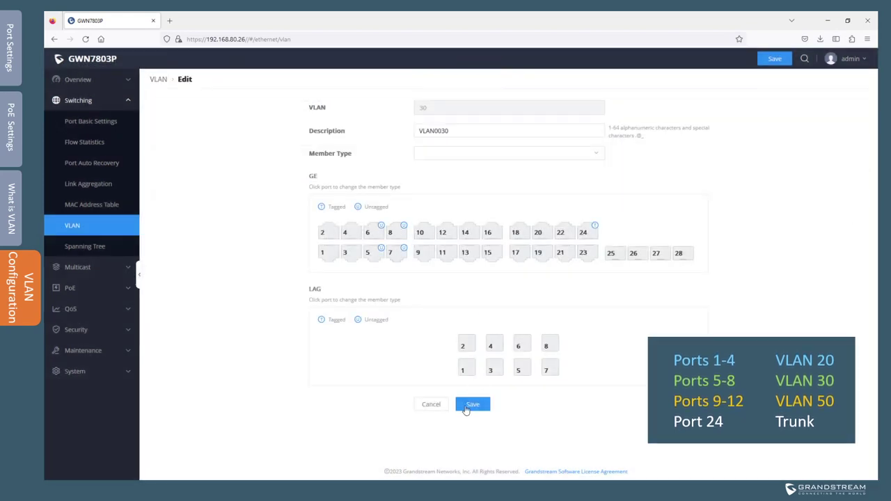
{"action": "left_click", "coordinate": [470, 406]}
- Add a VLAN with ID 50 to the VLAN list
{"action": "left_click", "coordinate": [167, 124]}
{"action": "type", "text": "50"}
{"action": "left_click", "coordinate": [479, 300]}
- Make ports GE9 to GE12 untagged members of VLAN 50 and save the membership
{"action": "left_click", "coordinate": [824, 213]}
{"action": "left_click", "coordinate": [419, 232]}
{"action": "left_click", "coordinate": [418, 252]}
{"action": "left_click", "coordinate": [442, 232]}
{"action": "left_click", "coordinate": [444, 253]}
{"action": "left_click", "coordinate": [479, 407]}
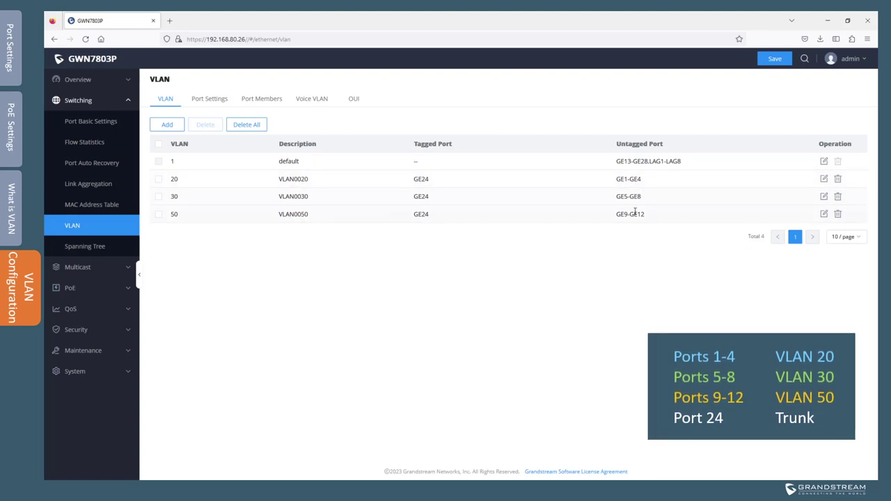
- In the VLAN port settings, change ports GE1 to GE4 to link type Access with PVID 20 and save
{"action": "left_click", "coordinate": [208, 101]}
{"action": "left_click", "coordinate": [158, 161]}
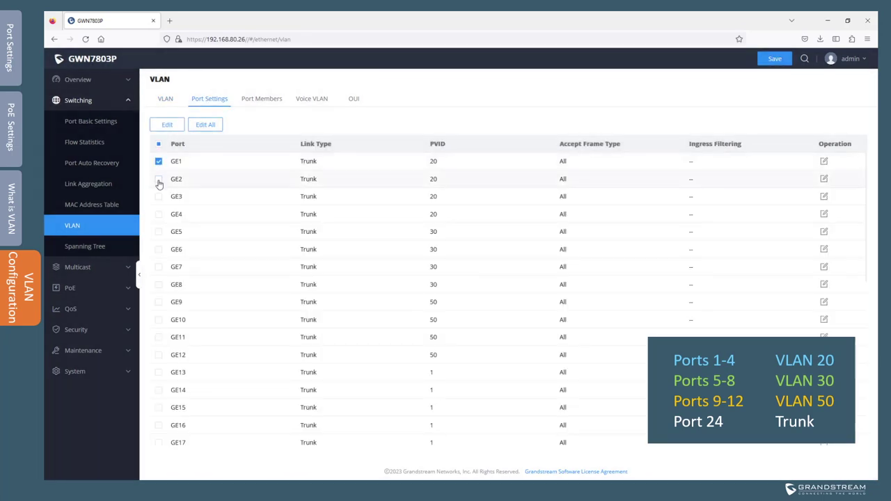
{"action": "left_click", "coordinate": [158, 179]}
{"action": "left_click", "coordinate": [158, 196]}
{"action": "left_click", "coordinate": [158, 213]}
{"action": "left_click", "coordinate": [168, 126]}
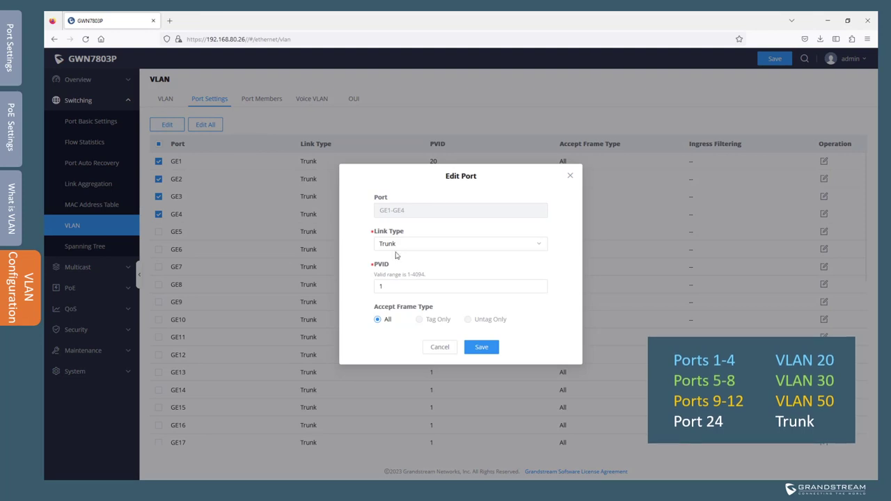
{"action": "left_click", "coordinate": [394, 245]}
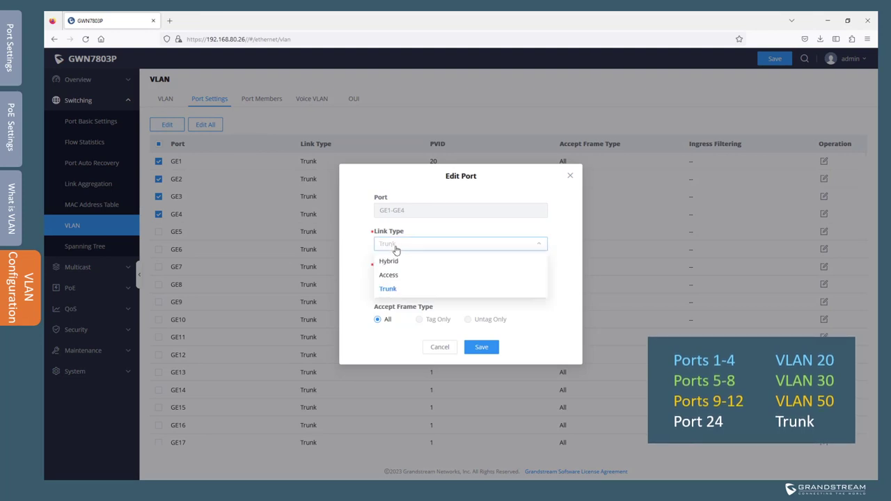
{"action": "left_click", "coordinate": [397, 275]}
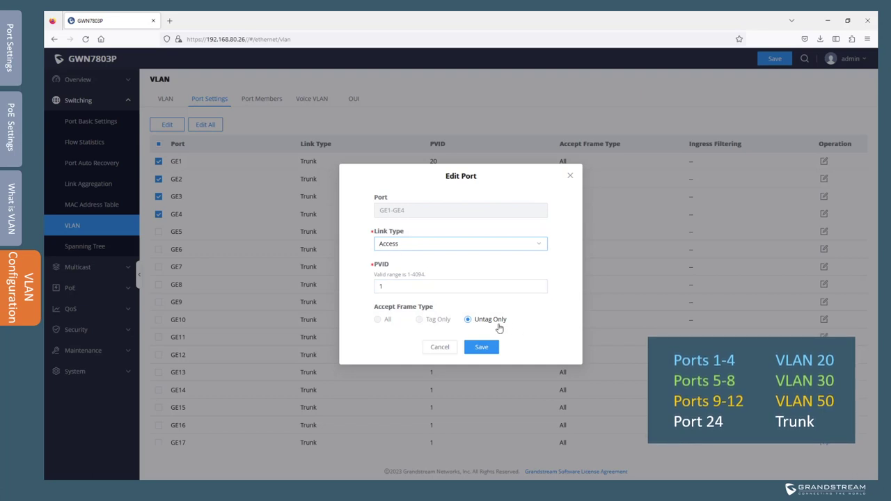
{"action": "left_click_drag", "start_coordinate": [407, 287], "coordinate": [346, 285]}
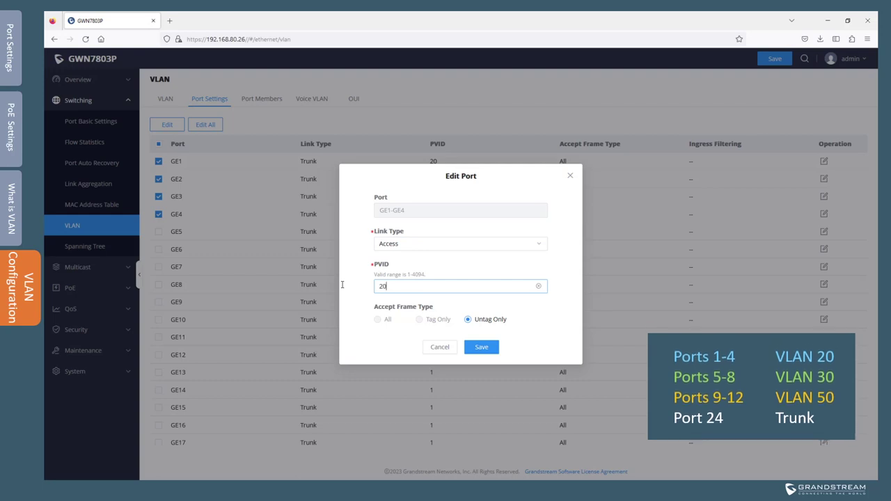
{"action": "left_click", "coordinate": [484, 348]}
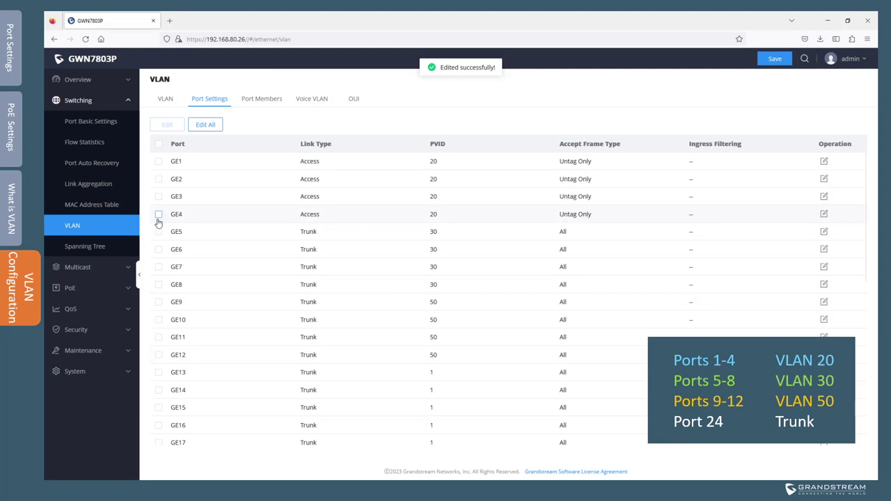
- Change ports GE4 to GE7 together to link type Access with PVID 30 and save
{"action": "left_click", "coordinate": [158, 214]}
{"action": "left_click", "coordinate": [159, 231]}
{"action": "left_click", "coordinate": [159, 250]}
{"action": "left_click", "coordinate": [159, 266]}
{"action": "left_click", "coordinate": [167, 124]}
{"action": "left_click", "coordinate": [460, 244]}
{"action": "left_click", "coordinate": [418, 268]}
{"action": "left_click", "coordinate": [390, 286]}
{"action": "type", "text": "30"}
{"action": "left_click", "coordinate": [481, 347]}
- Change ports GE8 to GE11 together to link type Access with PVID 50, accepting untagged frames only, and save
{"action": "left_click", "coordinate": [159, 284]}
{"action": "left_click", "coordinate": [158, 301]}
{"action": "left_click", "coordinate": [159, 319]}
{"action": "left_click", "coordinate": [158, 337]}
{"action": "left_click", "coordinate": [168, 124]}
{"action": "left_click", "coordinate": [418, 244]}
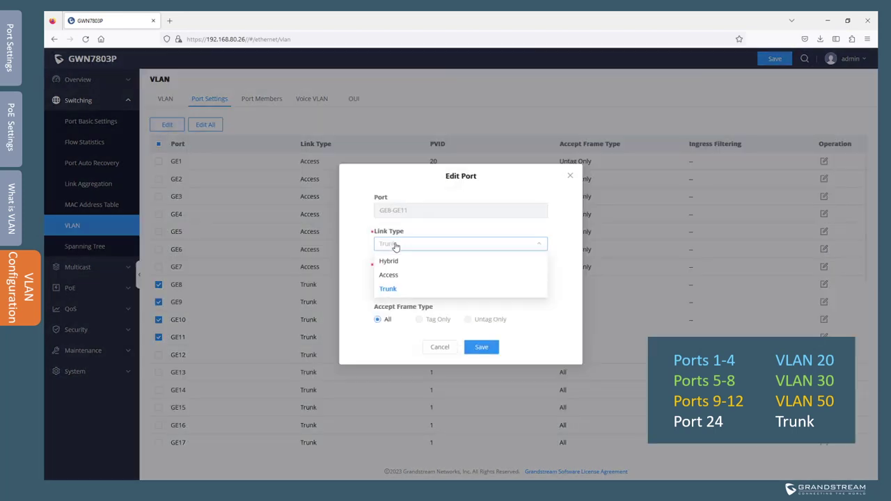
{"action": "left_click", "coordinate": [389, 275]}
{"action": "left_click", "coordinate": [468, 319]}
{"action": "left_click", "coordinate": [390, 286]}
{"action": "type", "text": "50"}
{"action": "left_click", "coordinate": [481, 346]}
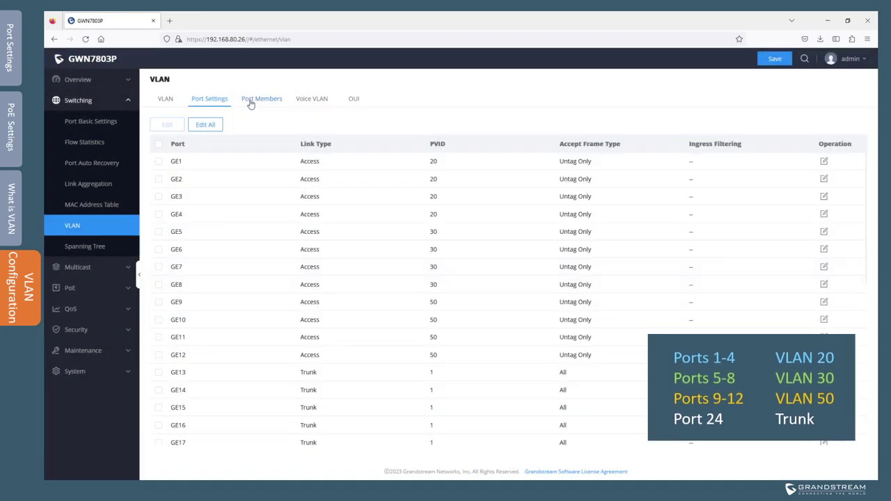
- Review the VLAN membership of all ports and examine the tagged VLANs on trunk port GE24
{"action": "left_click", "coordinate": [250, 102]}
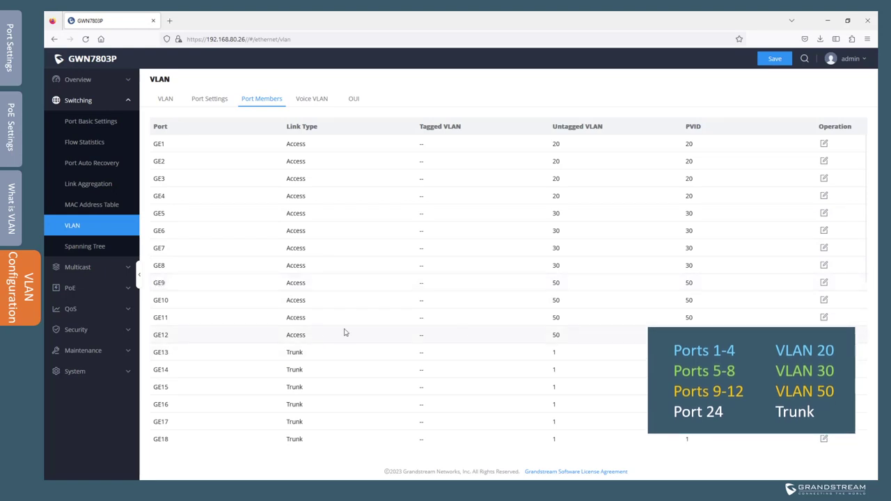
{"action": "scroll", "coordinate": [476, 358], "scroll_direction": "down", "scroll_amount": 5}
{"action": "scroll", "coordinate": [317, 280], "scroll_direction": "up", "scroll_amount": 1}
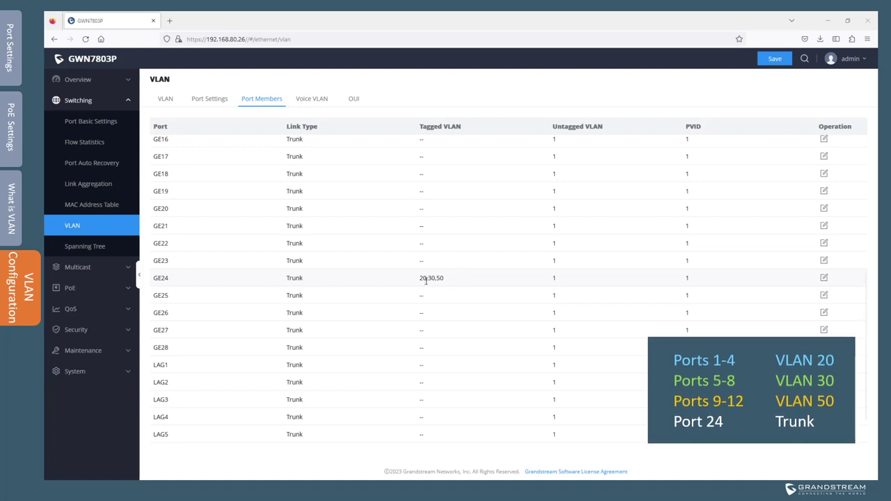
{"action": "left_click_drag", "start_coordinate": [449, 280], "coordinate": [412, 281]}
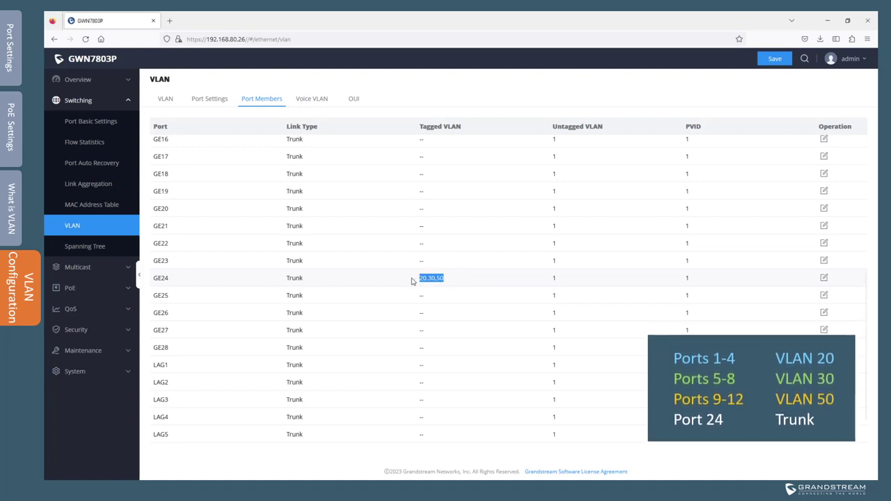